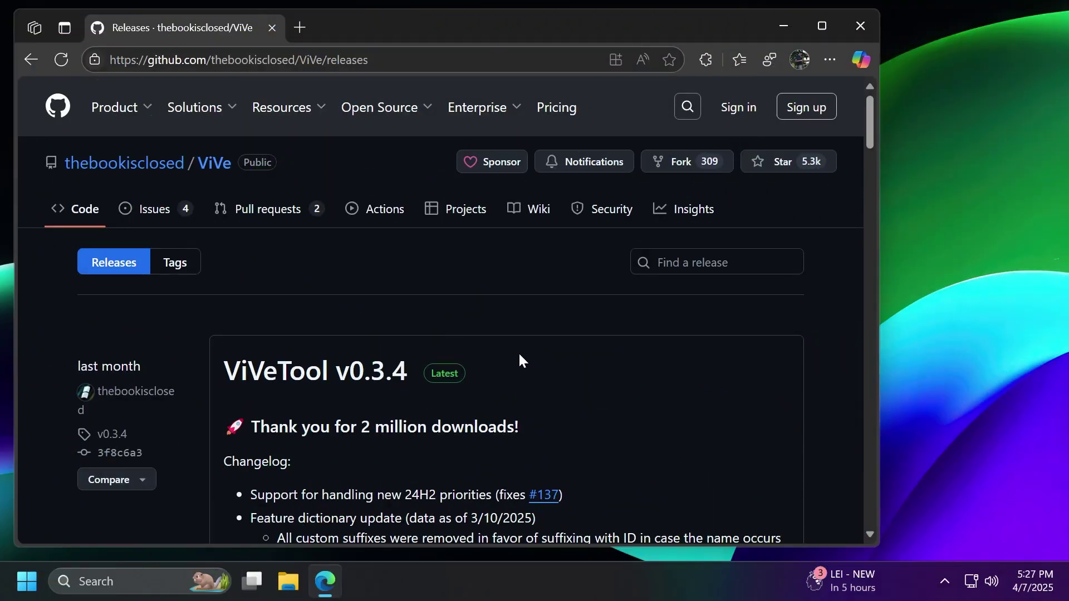
# Step: Download ViVeTool-v0.3.4-IntelAmd.zip from the release's Assets list
pyautogui.scroll(-3, 378, 358)
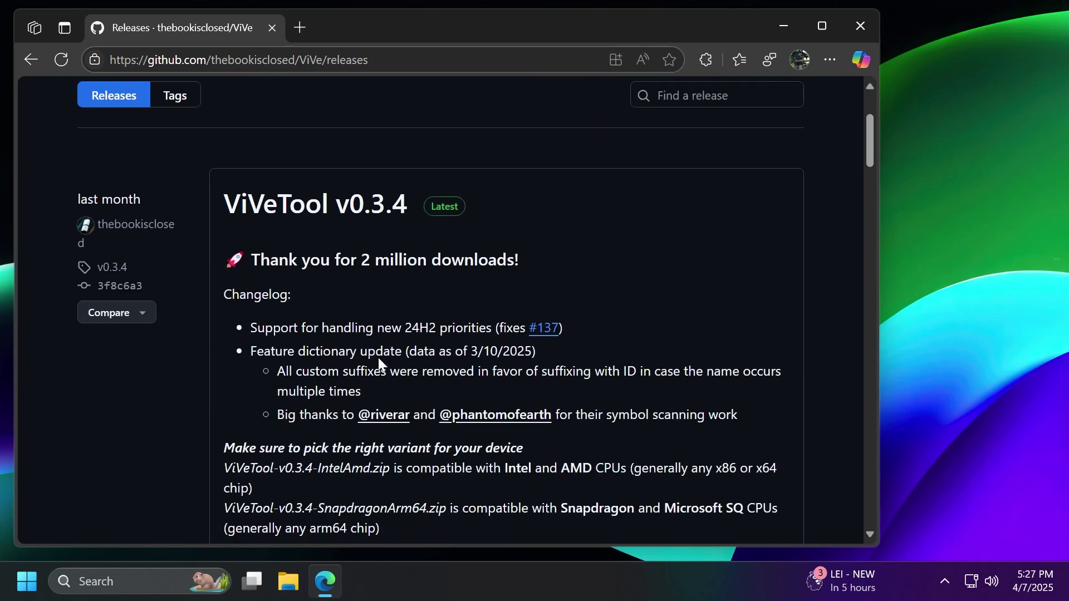
pyautogui.scroll(-7, 398, 306)
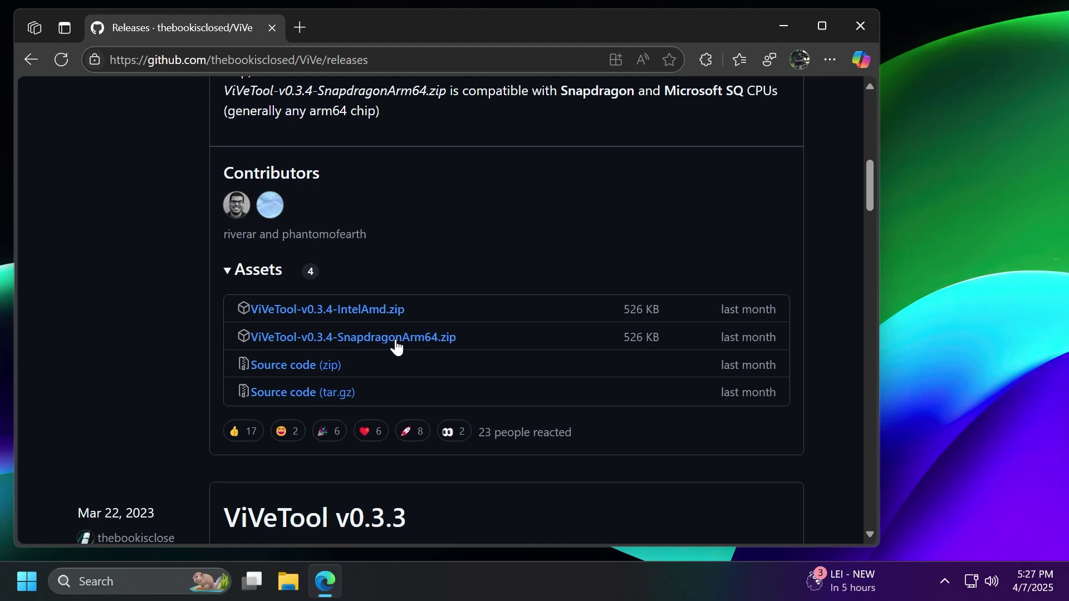
pyautogui.click(376, 310)
# Step: Open the ViVeTool zip, start Extract all and browse to the C: drive
pyautogui.click(559, 138)
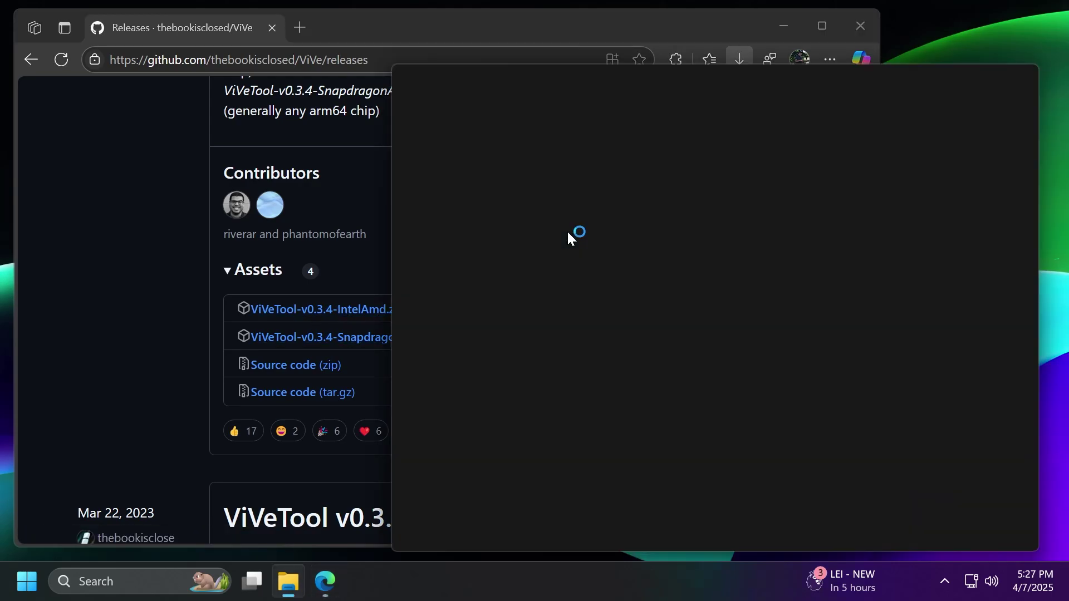
pyautogui.click(867, 19)
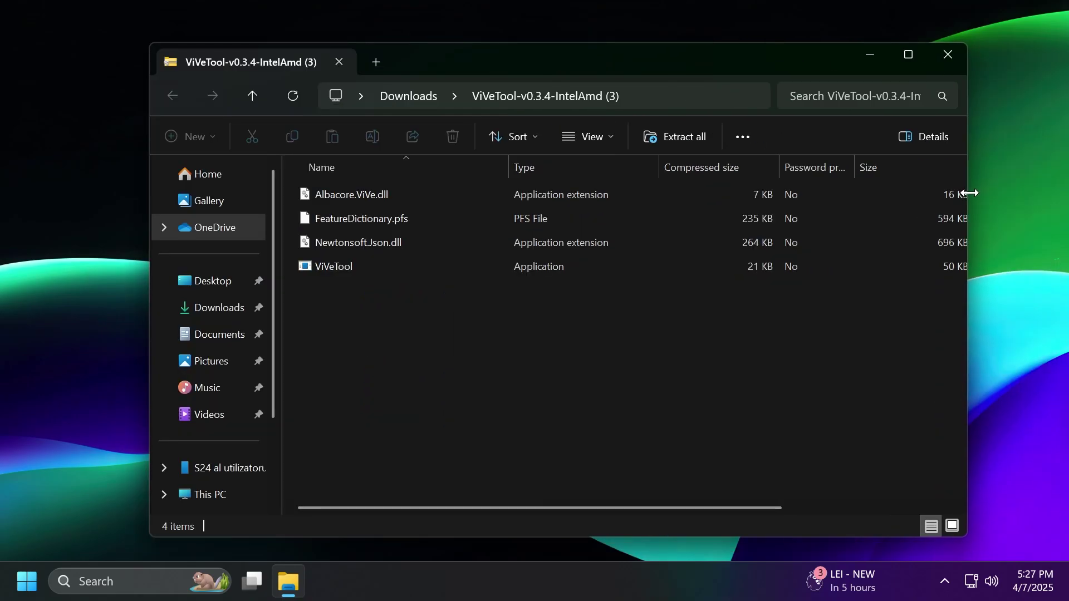
pyautogui.click(671, 148)
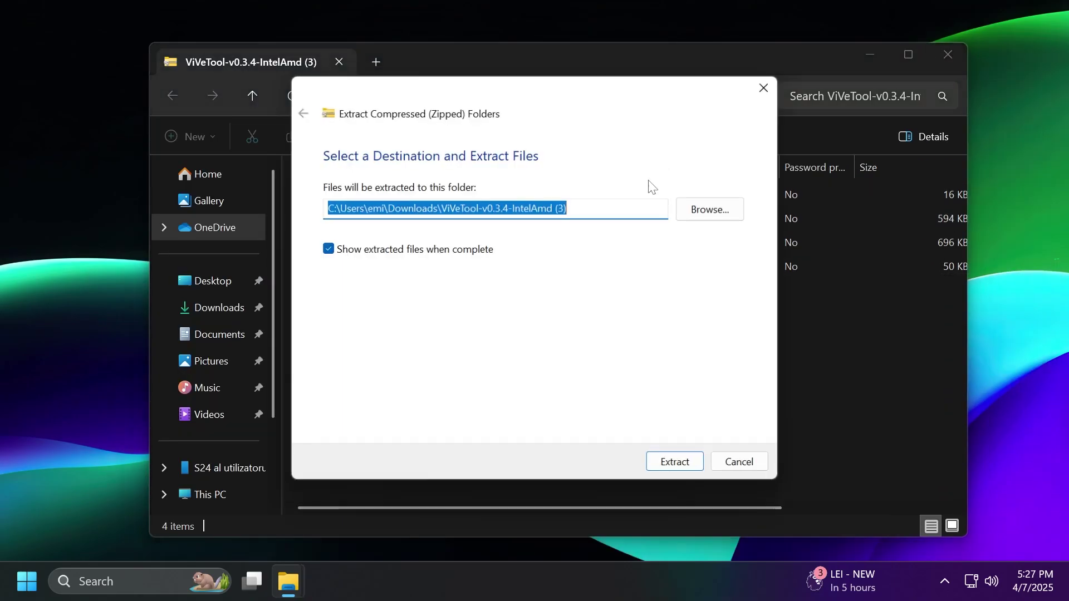
pyautogui.hotkey('alt', 'r')
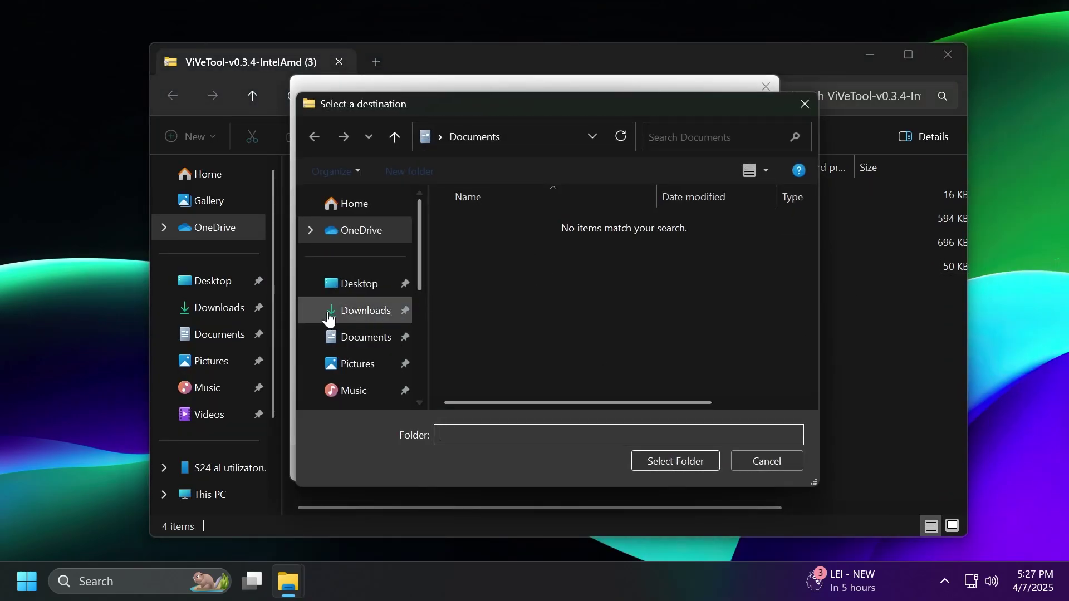
pyautogui.scroll(-3, 334, 306)
pyautogui.click(356, 305)
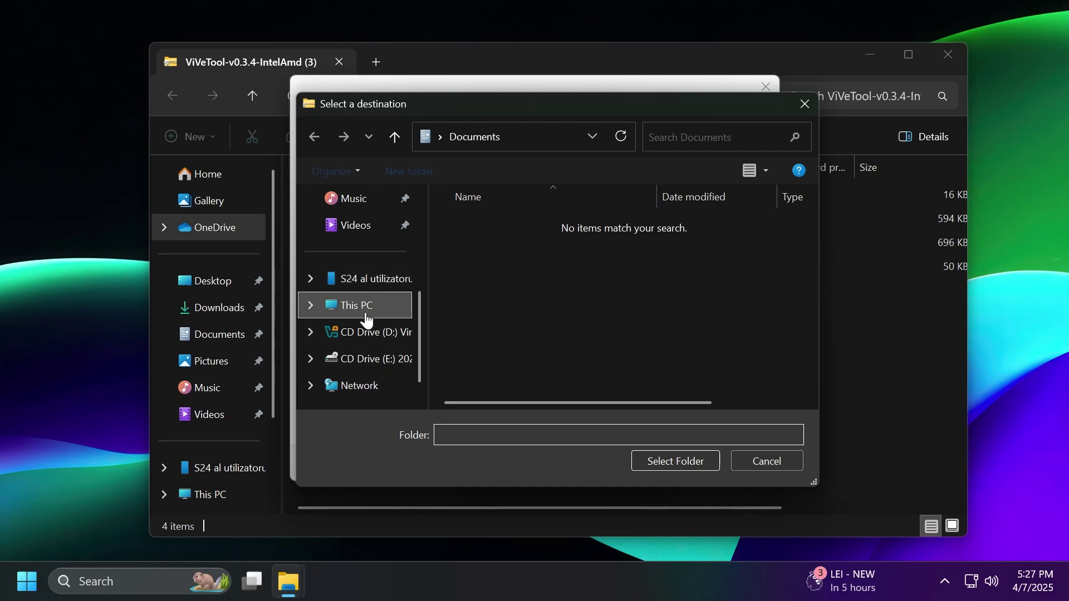
pyautogui.click(522, 240)
pyautogui.doubleClick(523, 239)
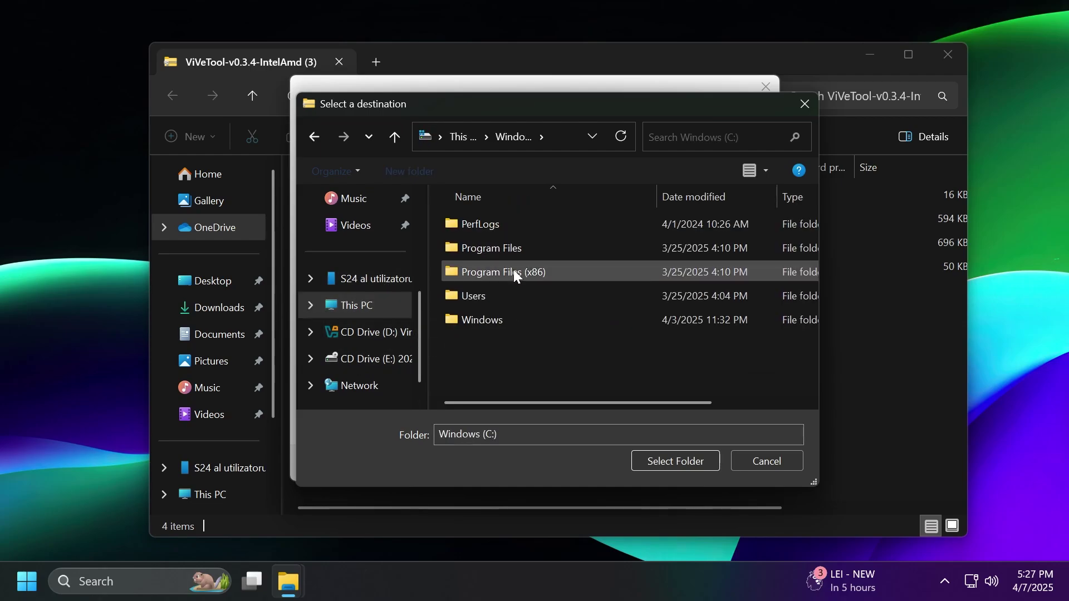
# Step: Create a new C:\Hidden Features folder and choose it as the extraction destination
pyautogui.rightClick(506, 357)
pyautogui.moveTo(638, 518)
pyautogui.click(712, 518)
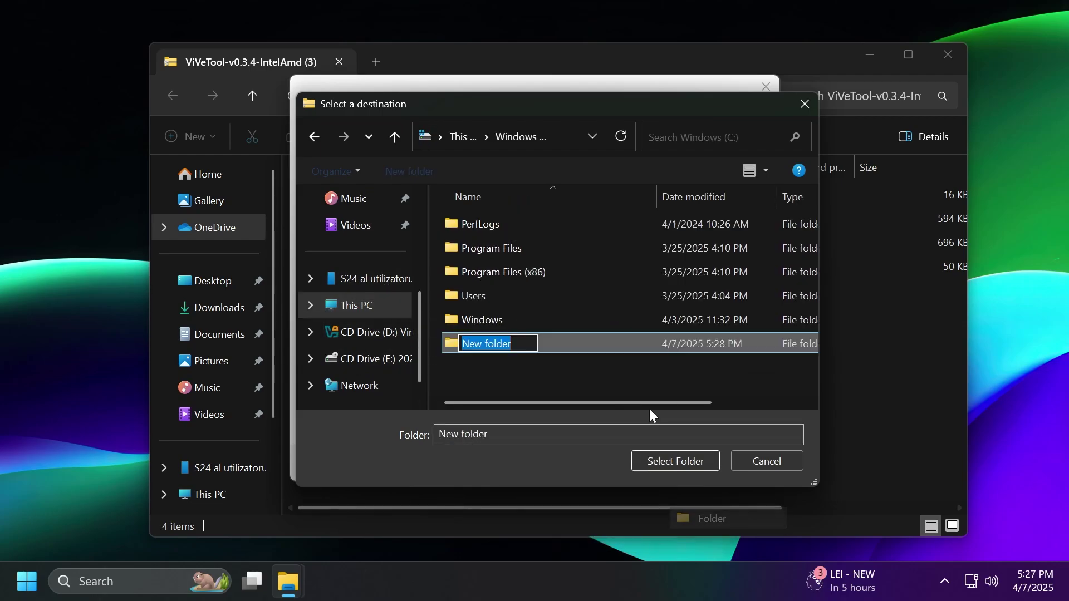
pyautogui.write('Hidden Features')
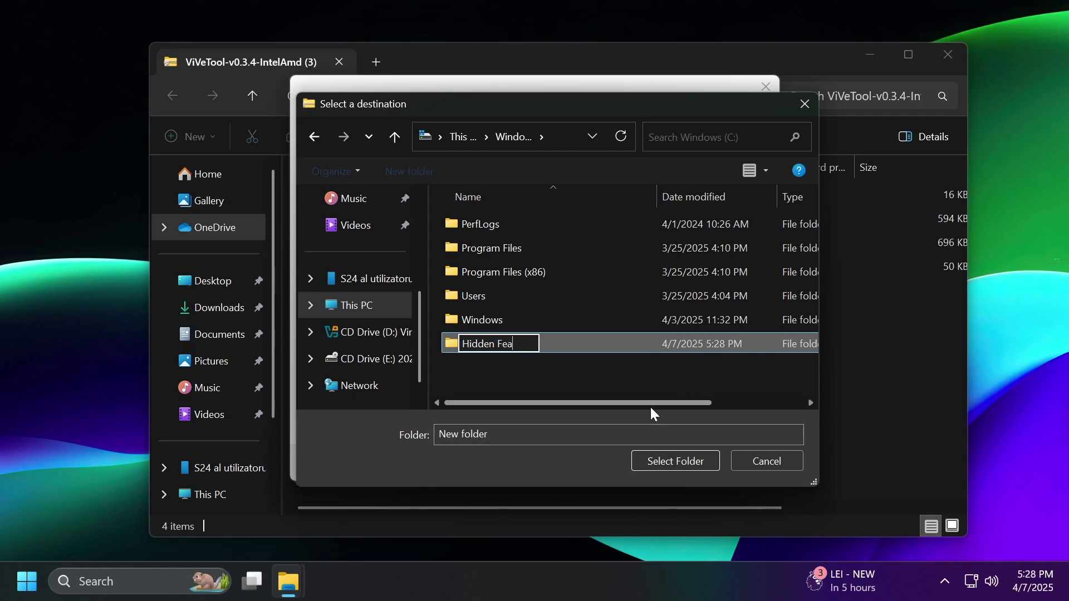
pyautogui.press('Return')
pyautogui.press('Return')
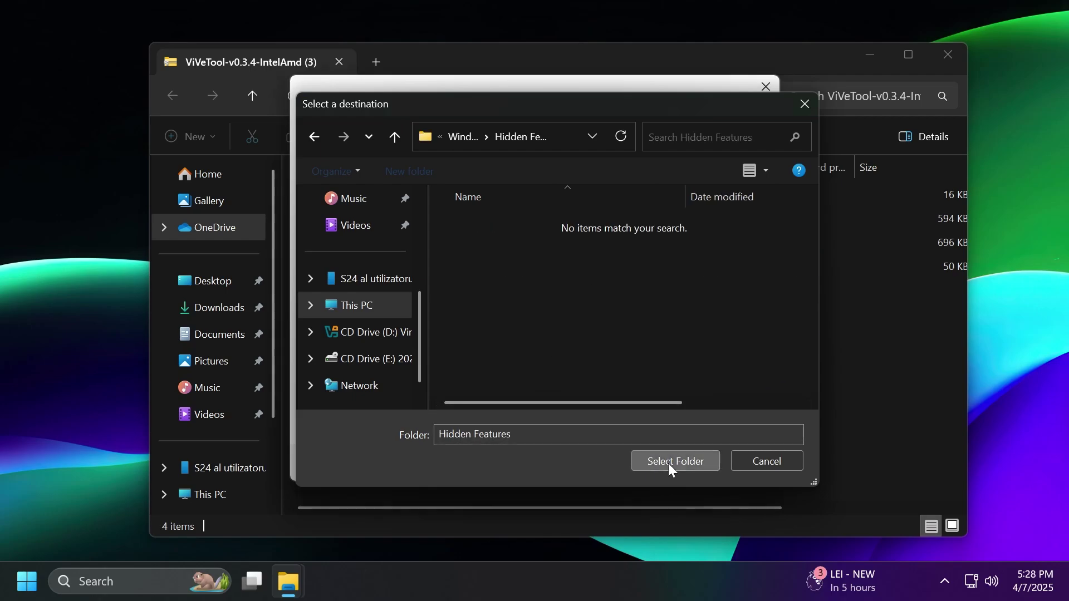
pyautogui.click(668, 463)
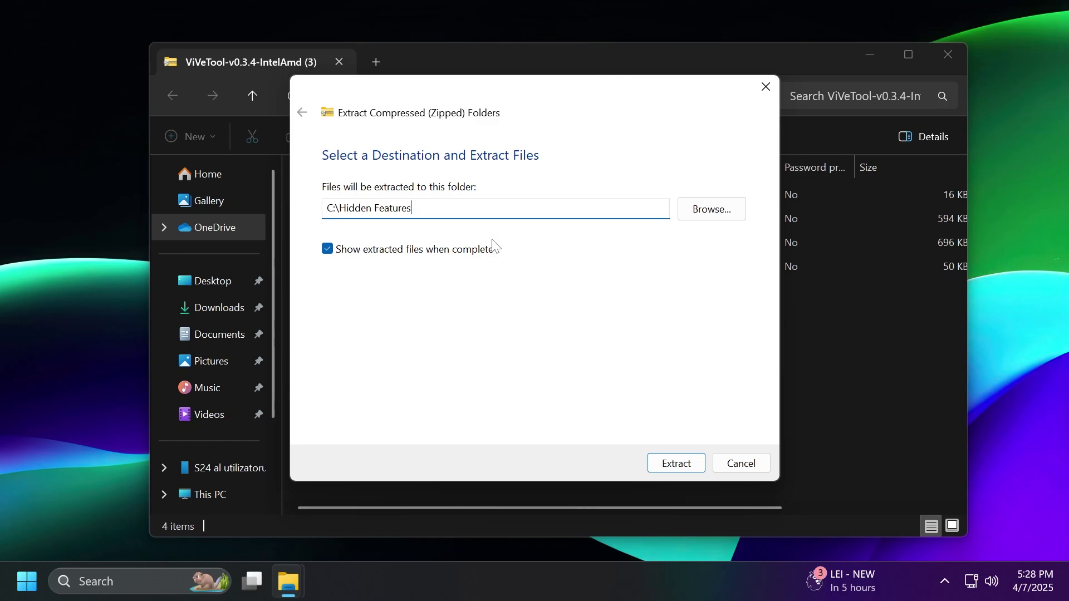
# Step: Extract the files into Hidden Features and close both Explorer windows
pyautogui.hotkey('ctrl', 'a')
pyautogui.hotkey('ctrl', 'c')
pyautogui.click(439, 210)
pyautogui.click(674, 464)
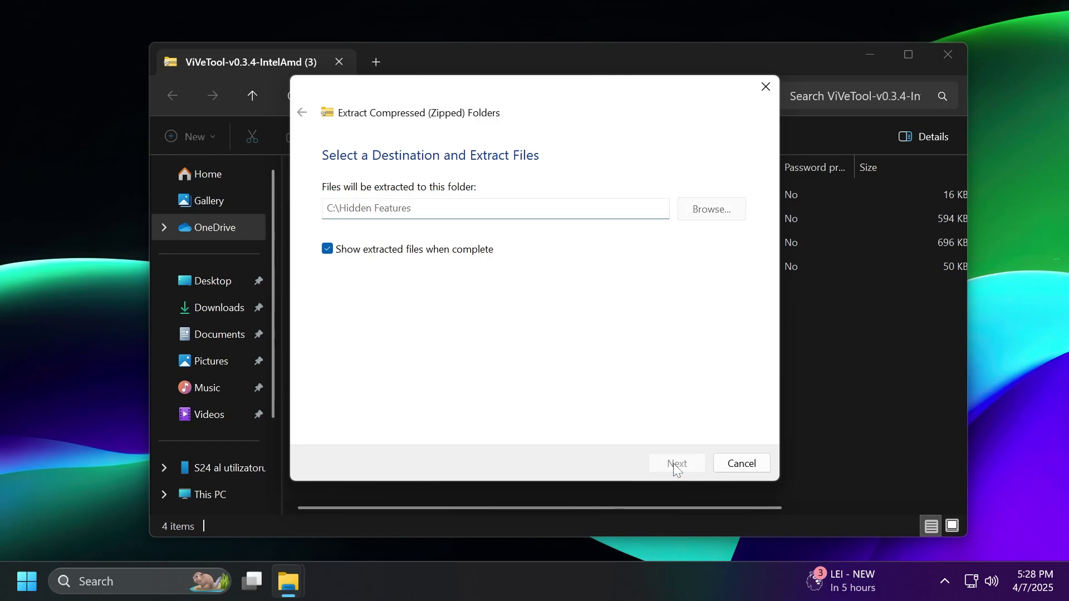
pyautogui.moveTo(594, 47); pyautogui.dragTo(537, 59)
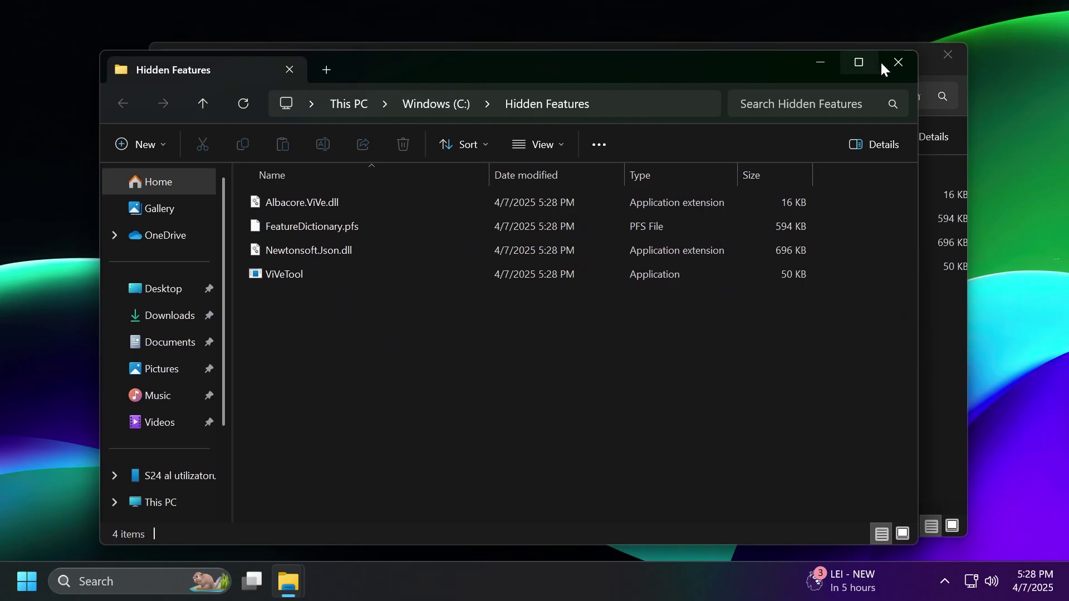
pyautogui.click(893, 62)
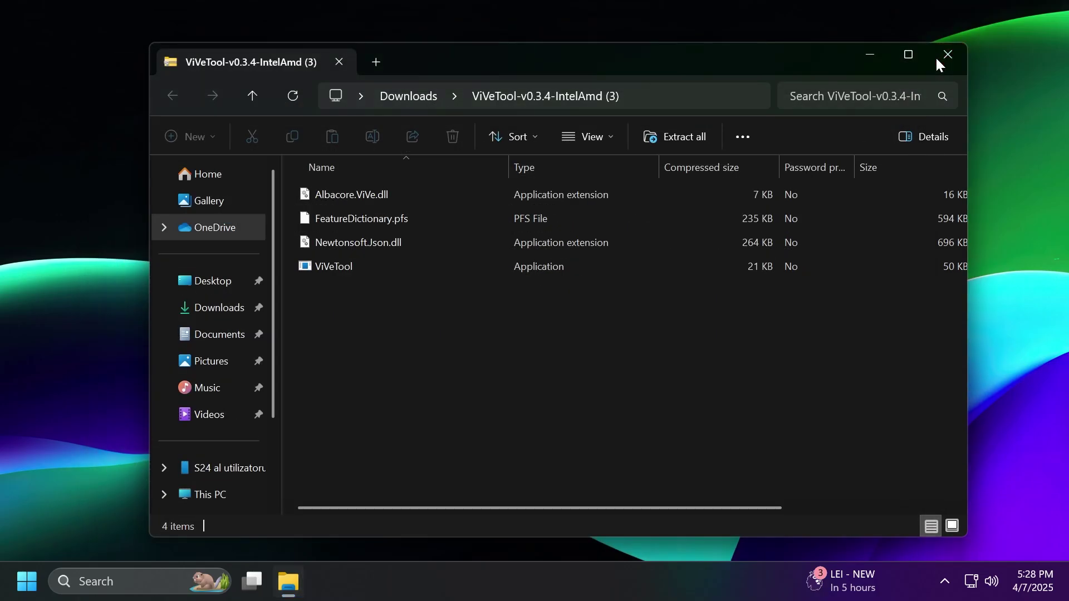
pyautogui.click(947, 56)
# Step: Open Command Prompt as administrator and change into the Hidden Features folder
pyautogui.press('super')
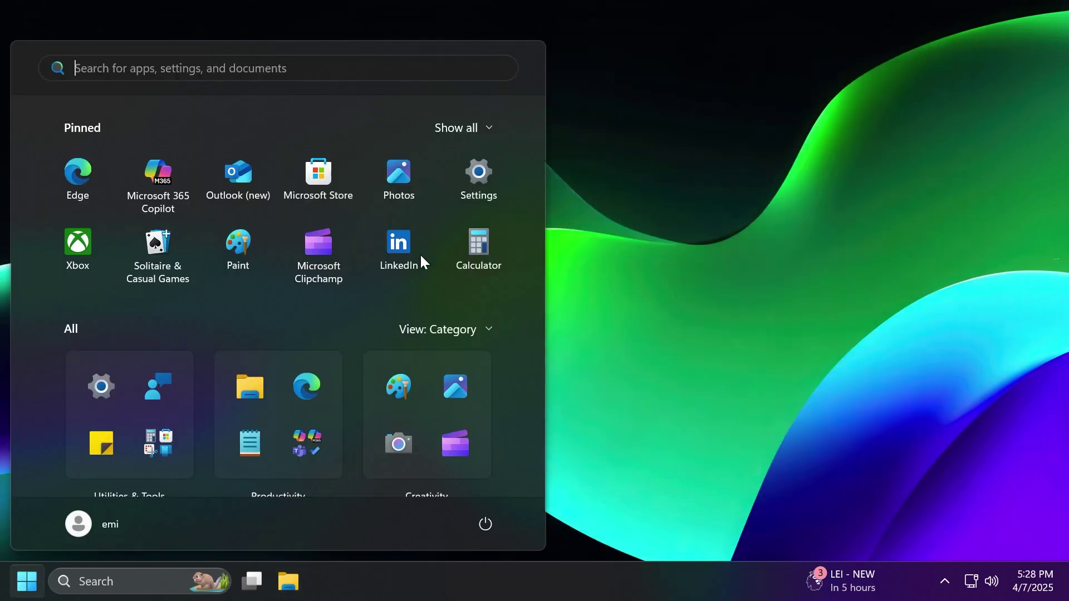
pyautogui.write('cmd')
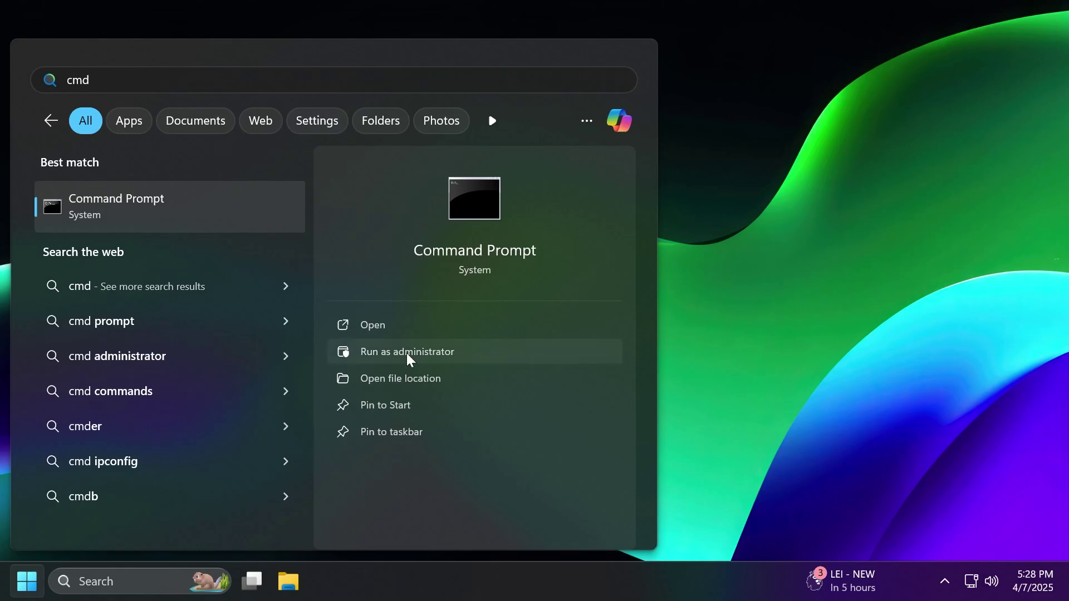
pyautogui.click(342, 356)
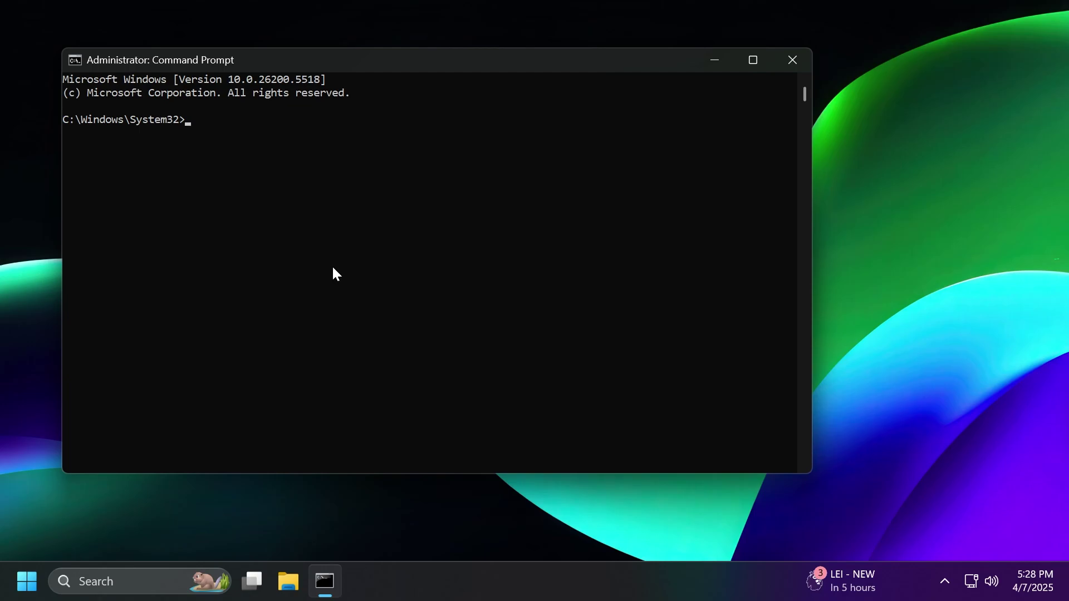
pyautogui.write('cd')
pyautogui.hotkey('ctrl', 'v')
pyautogui.press('Return')
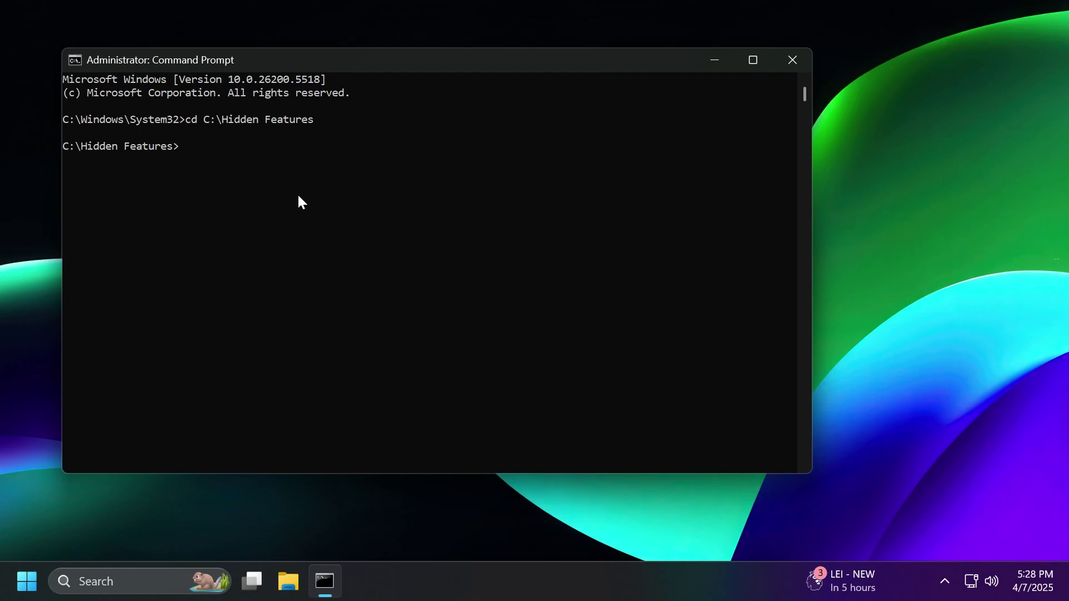
# Step: Run vivetool /enable /id:29785184, then vivetool /enable /id:48433719
pyautogui.write('vivetool /enable /id:29785184')
pyautogui.press('Return')
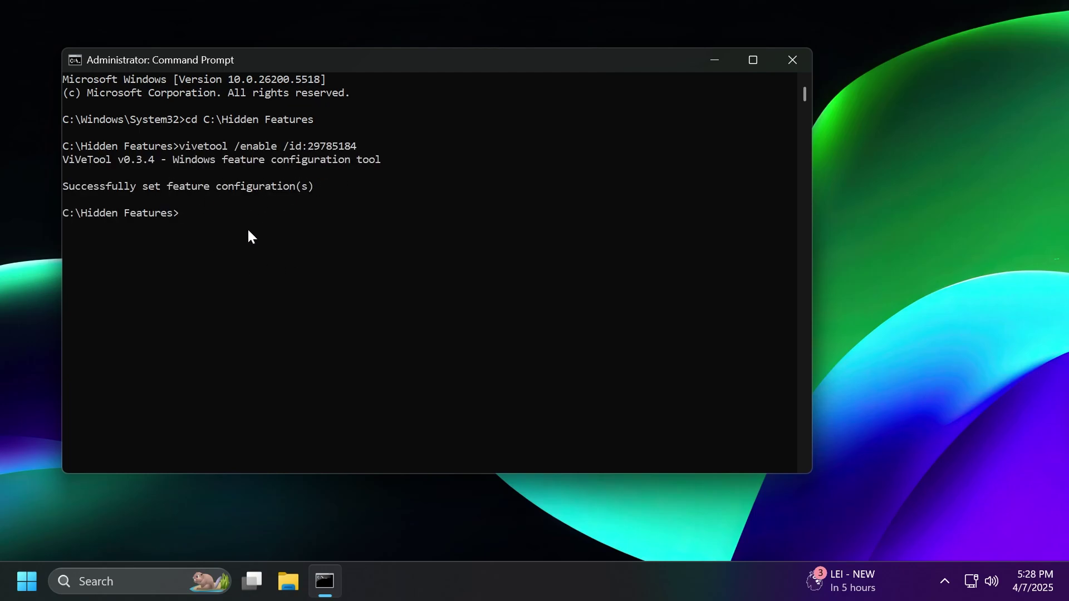
pyautogui.write('vivetool /enable /id:48433719')
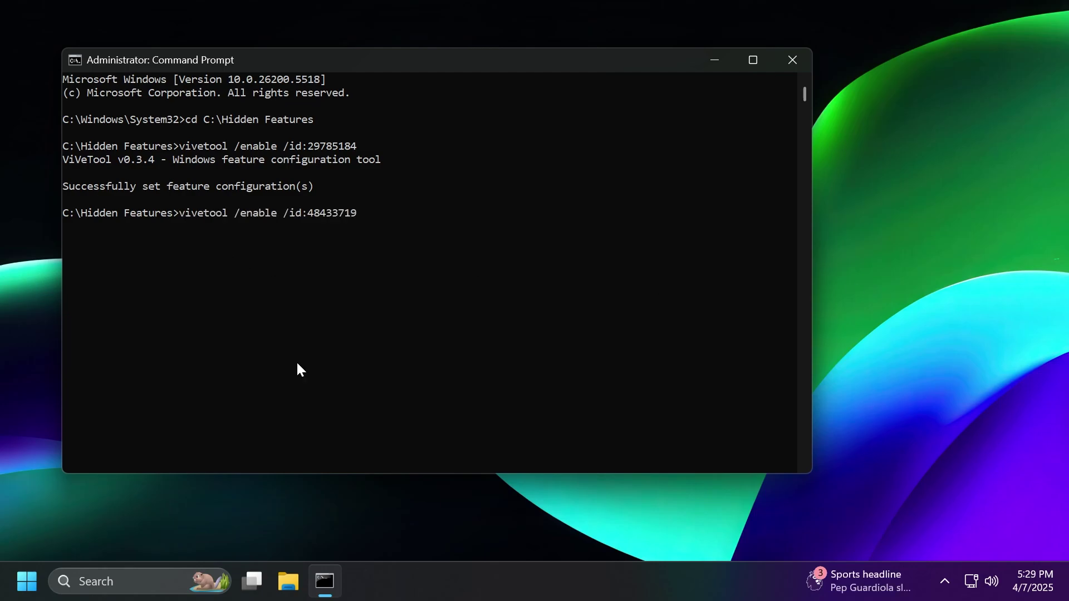
pyautogui.press('Return')
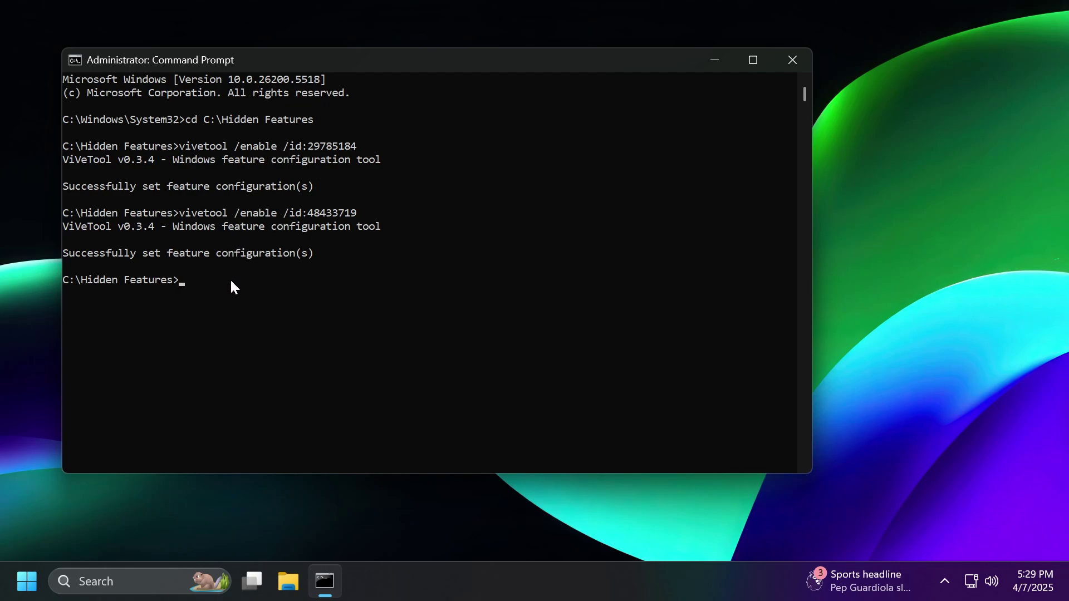
# Step: Highlight the command output to check both features report success
pyautogui.moveTo(361, 57); pyautogui.dragTo(363, 75)
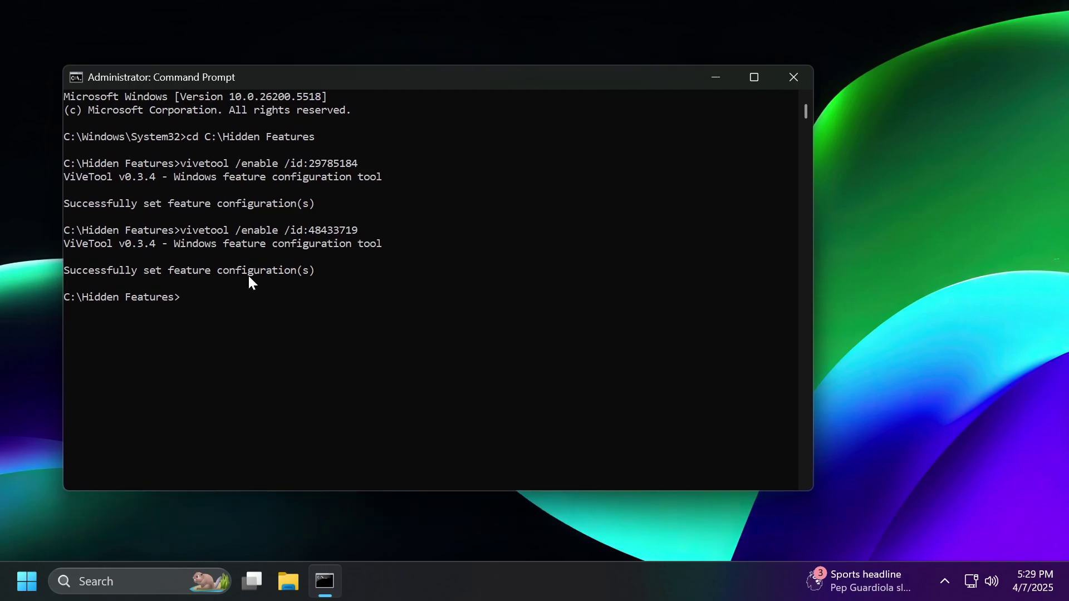
pyautogui.moveTo(88, 271); pyautogui.dragTo(64, 272)
pyautogui.click(195, 270)
pyautogui.moveTo(113, 203); pyautogui.dragTo(262, 202)
pyautogui.click(293, 203)
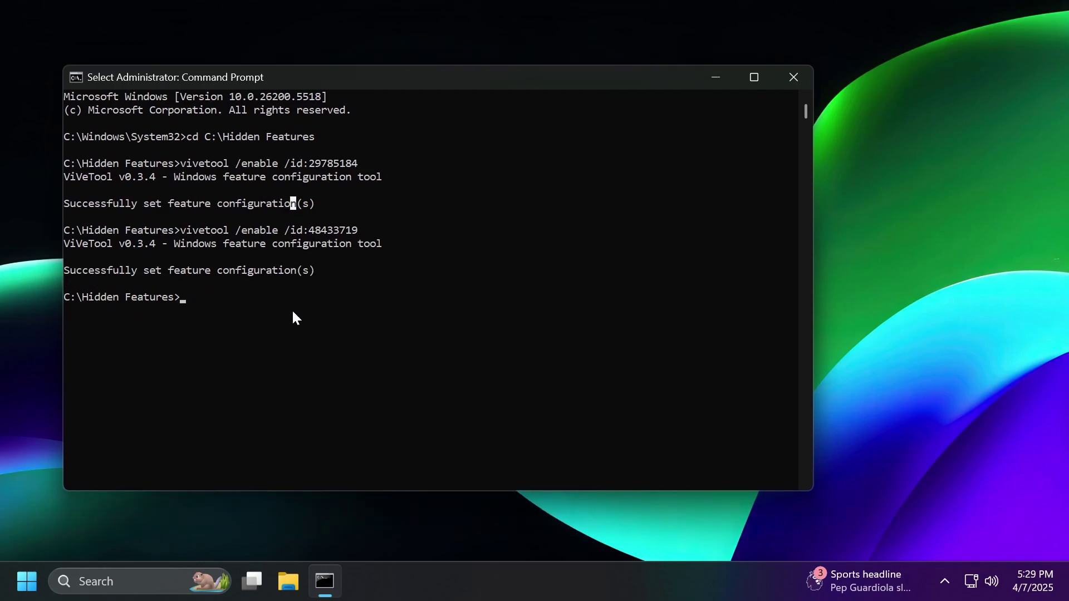
pyautogui.click(320, 270)
pyautogui.moveTo(320, 270); pyautogui.dragTo(94, 163)
pyautogui.click(109, 163)
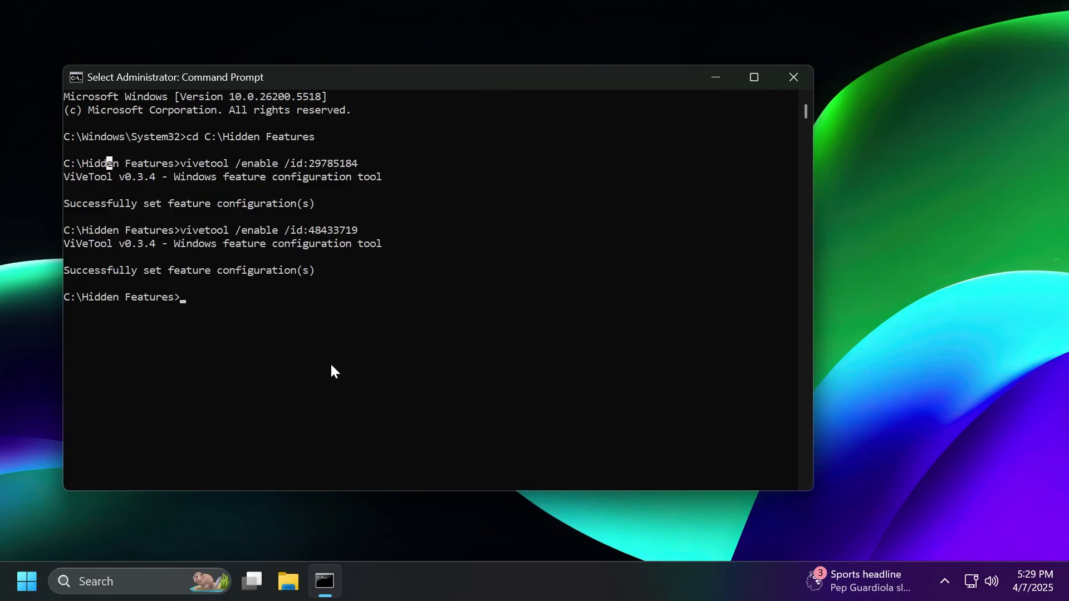
# Step: Close Command Prompt, restart Windows from the Start power menu, then open Taskbar settings
pyautogui.click(232, 298)
pyautogui.click(793, 77)
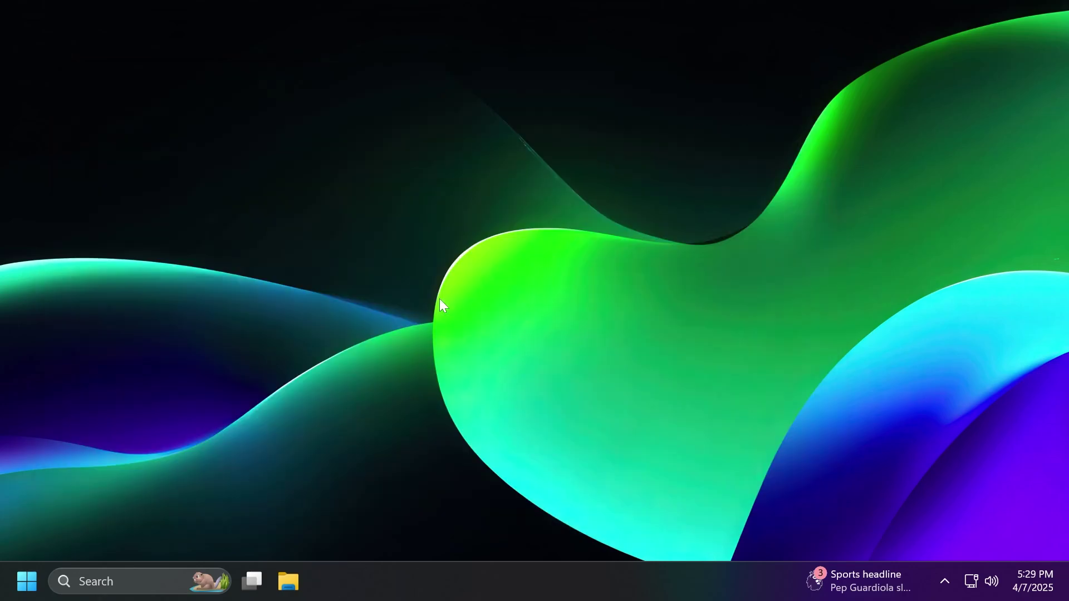
pyautogui.rightClick(31, 566)
pyautogui.moveTo(165, 507)
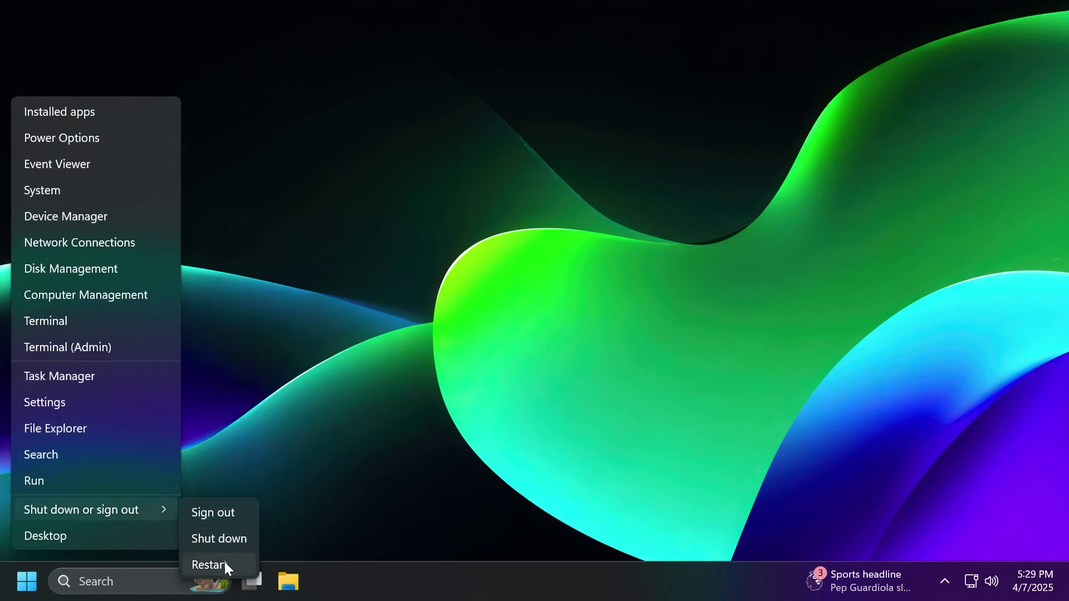
pyautogui.click(209, 564)
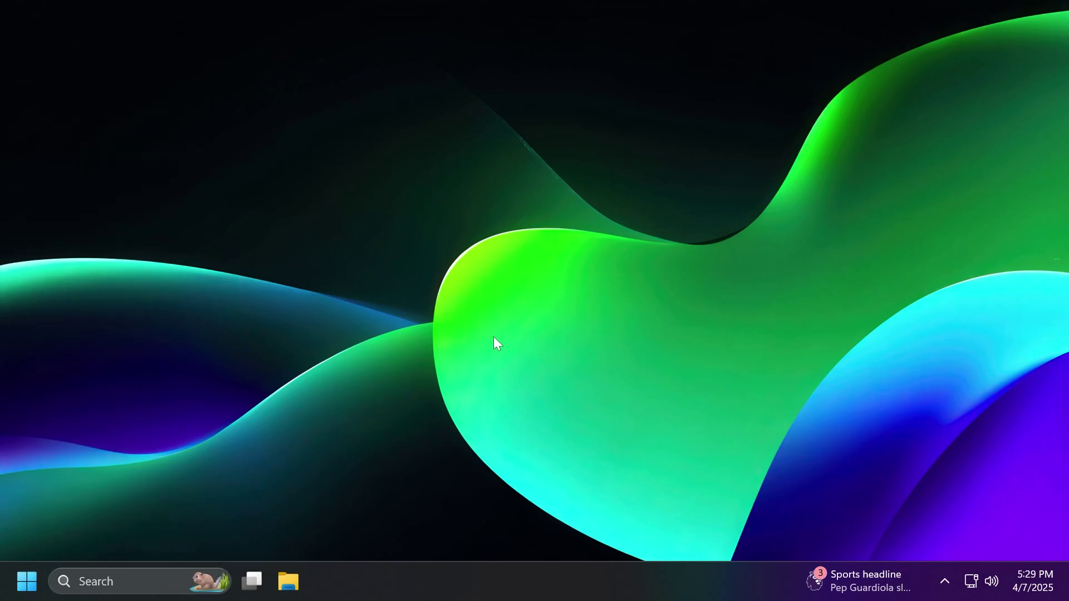
pyautogui.rightClick(498, 577)
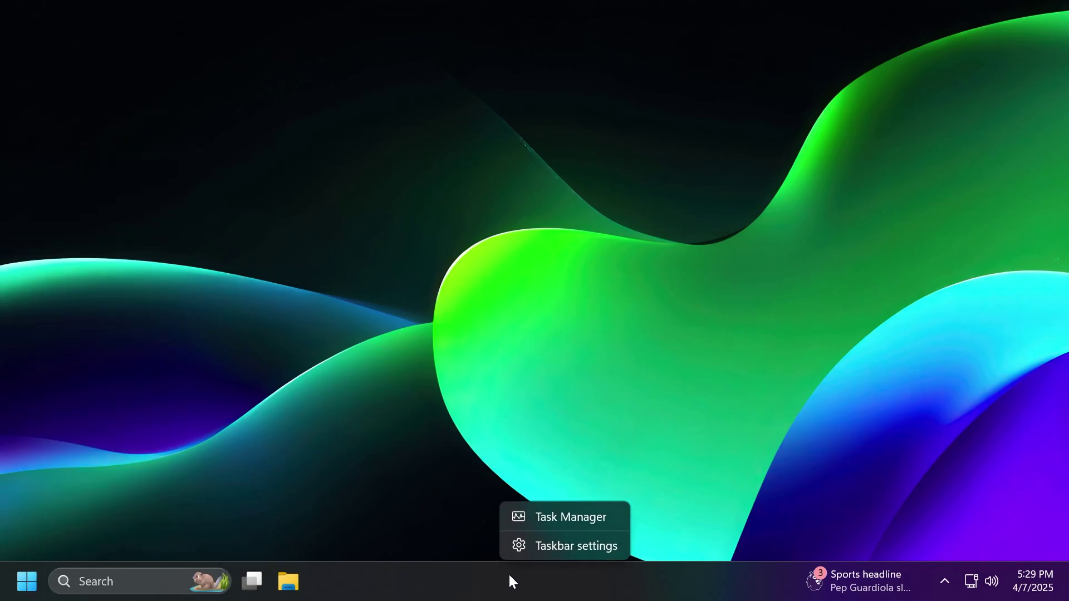
pyautogui.click(550, 549)
# Step: Under Taskbar behaviors, set Show smaller taskbar buttons to Always
pyautogui.scroll(-6, 650, 309)
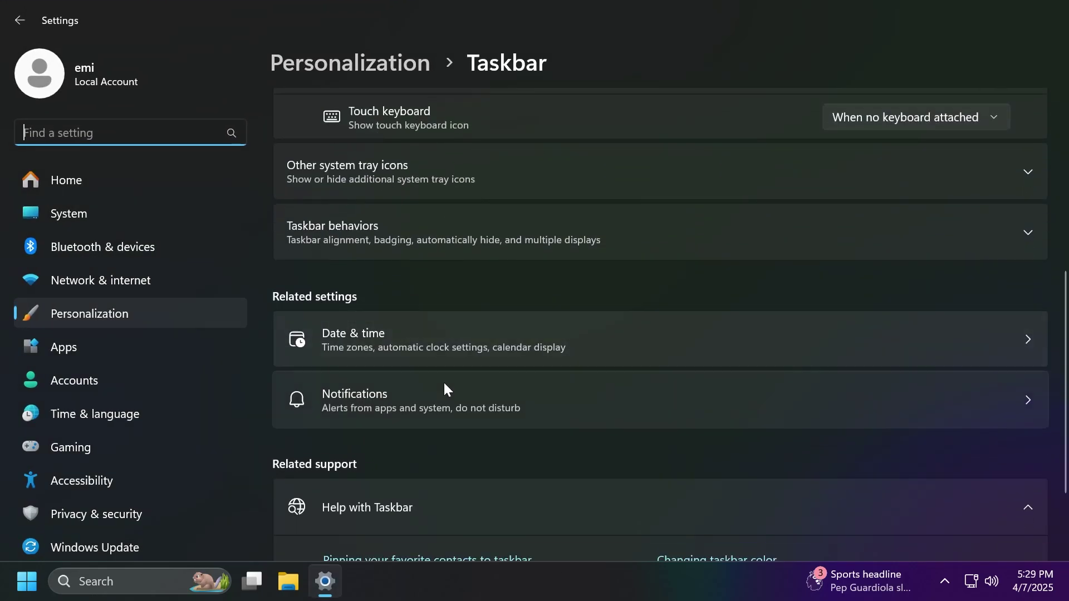
pyautogui.click(380, 232)
pyautogui.scroll(-5, 509, 265)
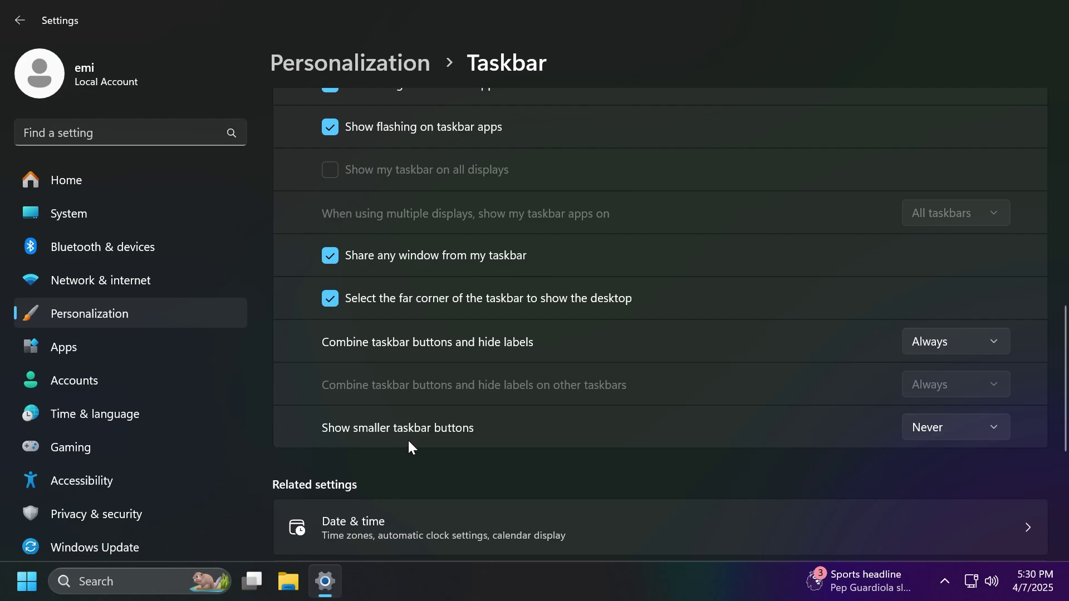
pyautogui.click(928, 428)
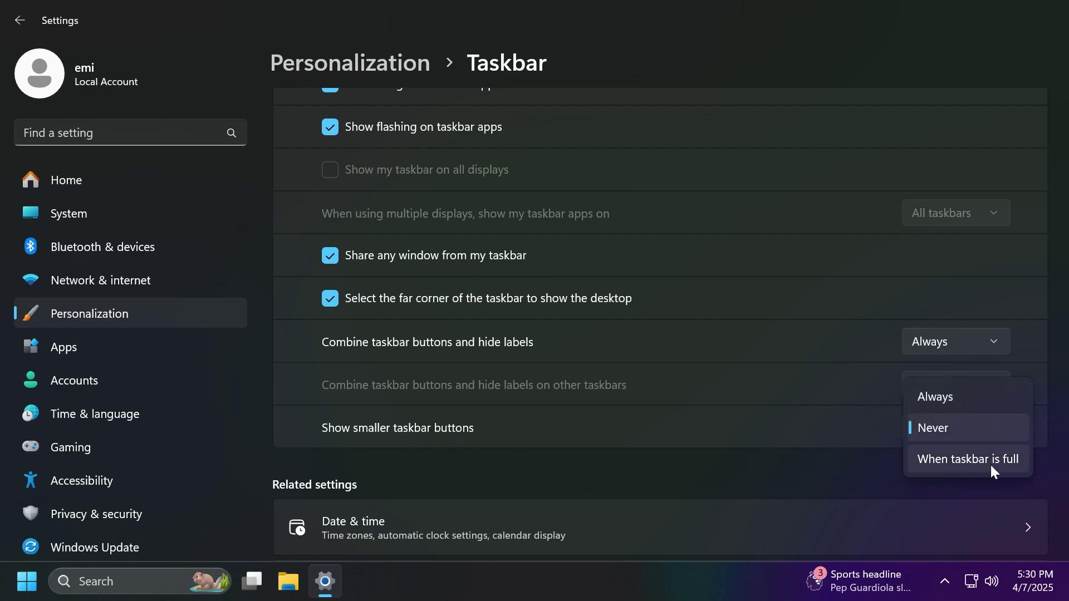
pyautogui.click(956, 399)
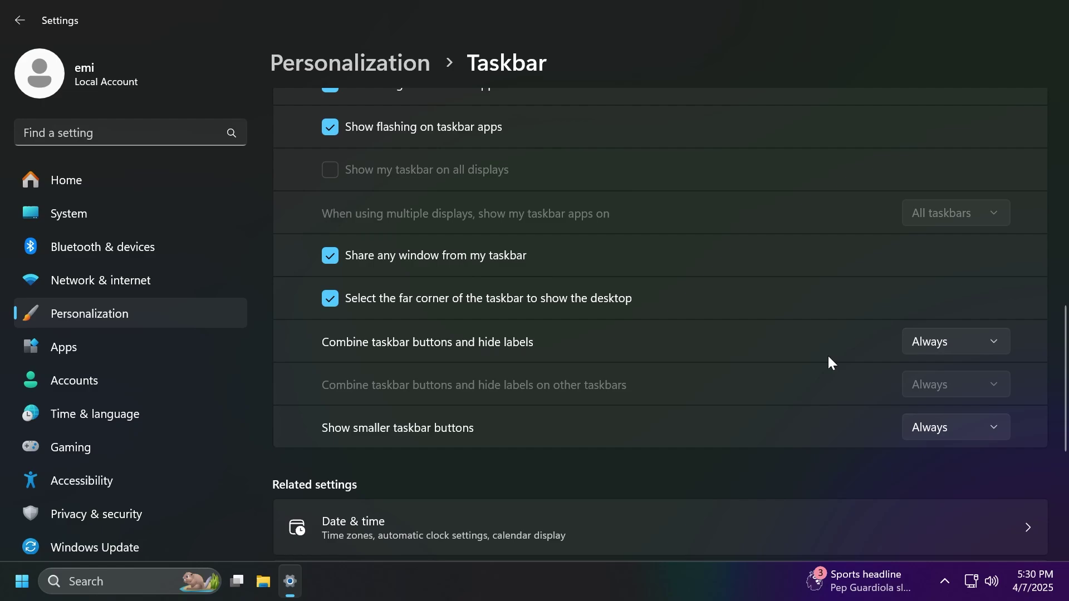
pyautogui.click(914, 342)
# Step: Set Combine taskbar buttons and hide labels to Never so app labels show
pyautogui.click(945, 410)
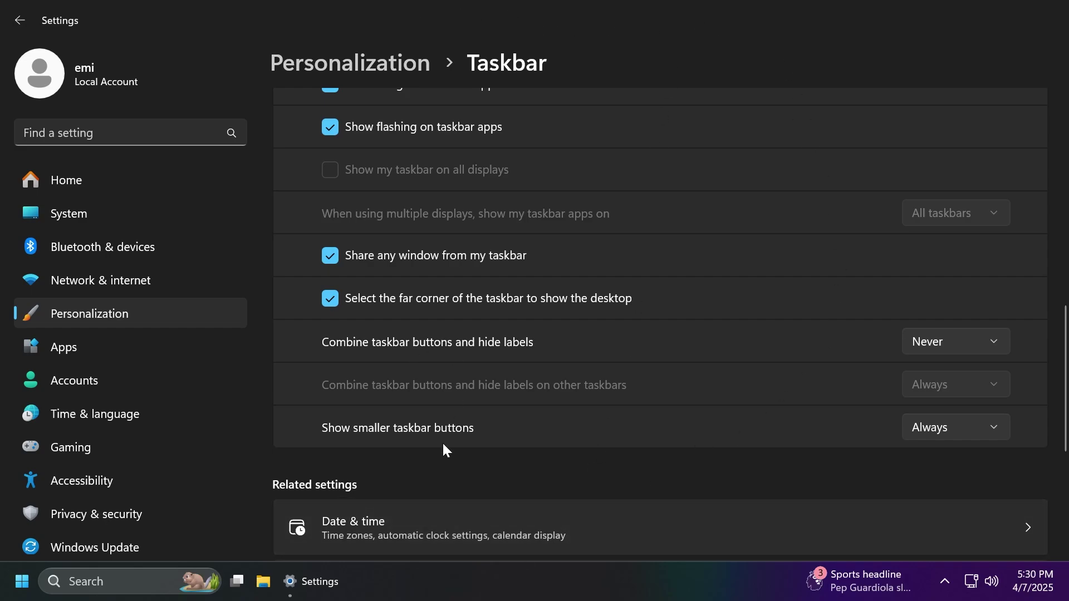
# Step: Combine buttons Always, try smaller buttons When taskbar is full then Always, and minimize Settings
pyautogui.click(927, 342)
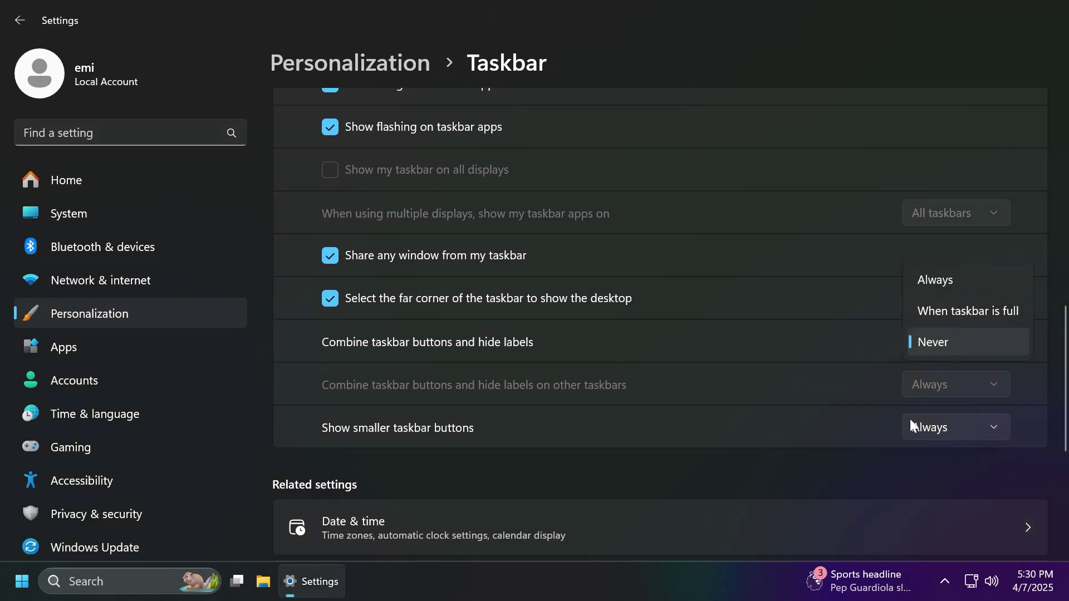
pyautogui.click(938, 282)
pyautogui.click(928, 427)
pyautogui.click(962, 497)
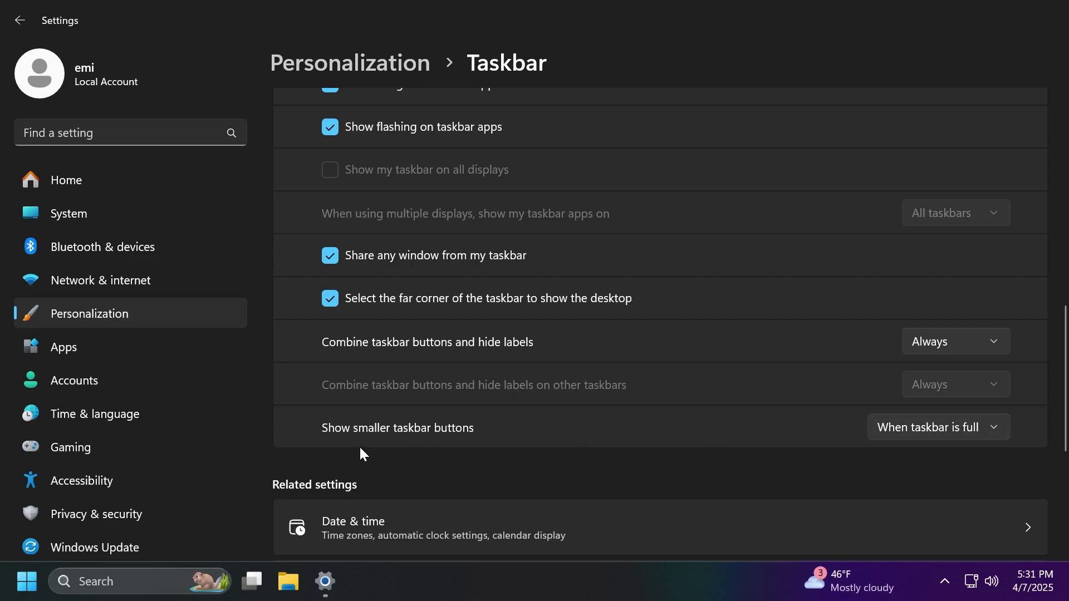
pyautogui.click(895, 434)
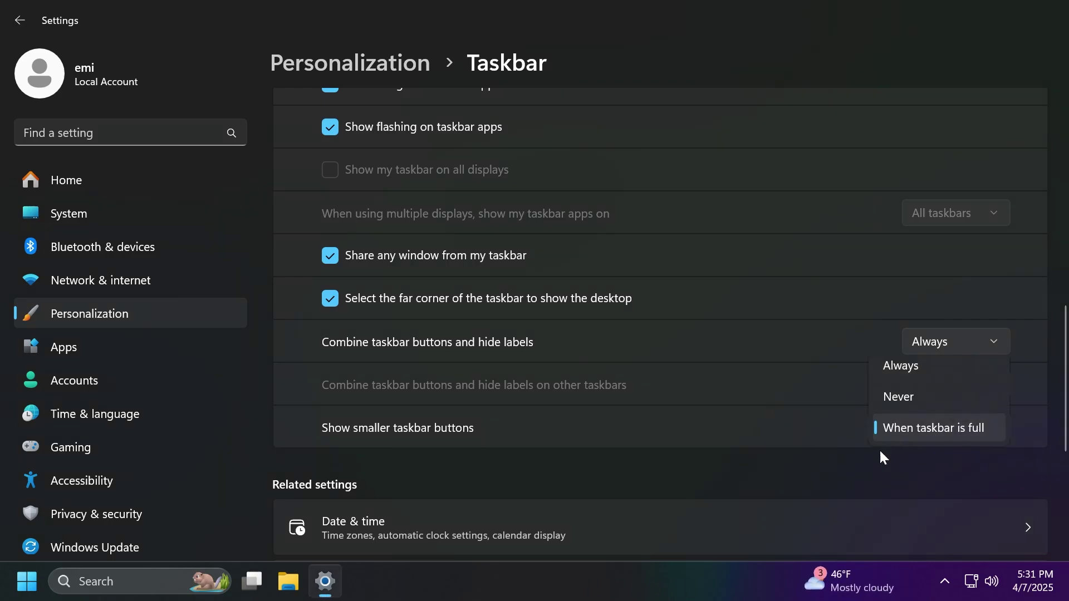
pyautogui.click(935, 365)
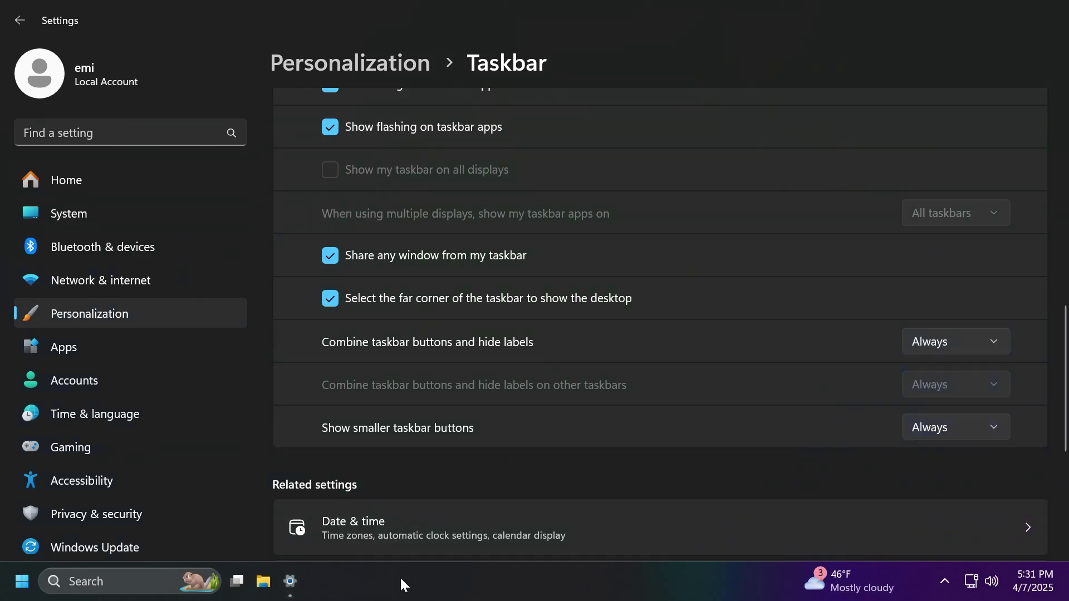
pyautogui.click(988, 17)
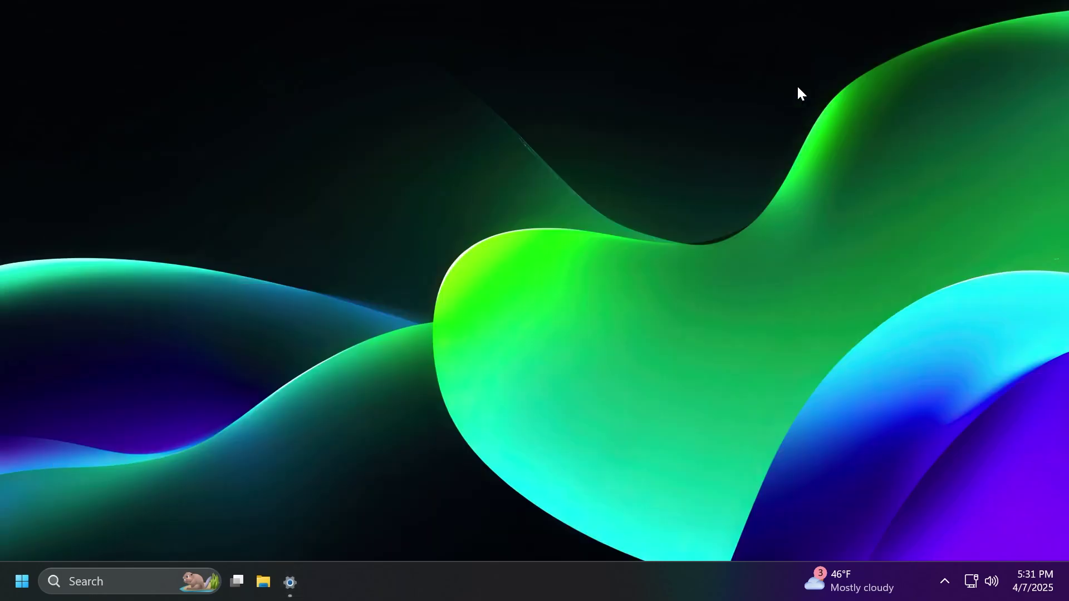
# Step: Launch Paint from Start search and minimize it
pyautogui.press('super')
pyautogui.write('paint')
pyautogui.click(411, 323)
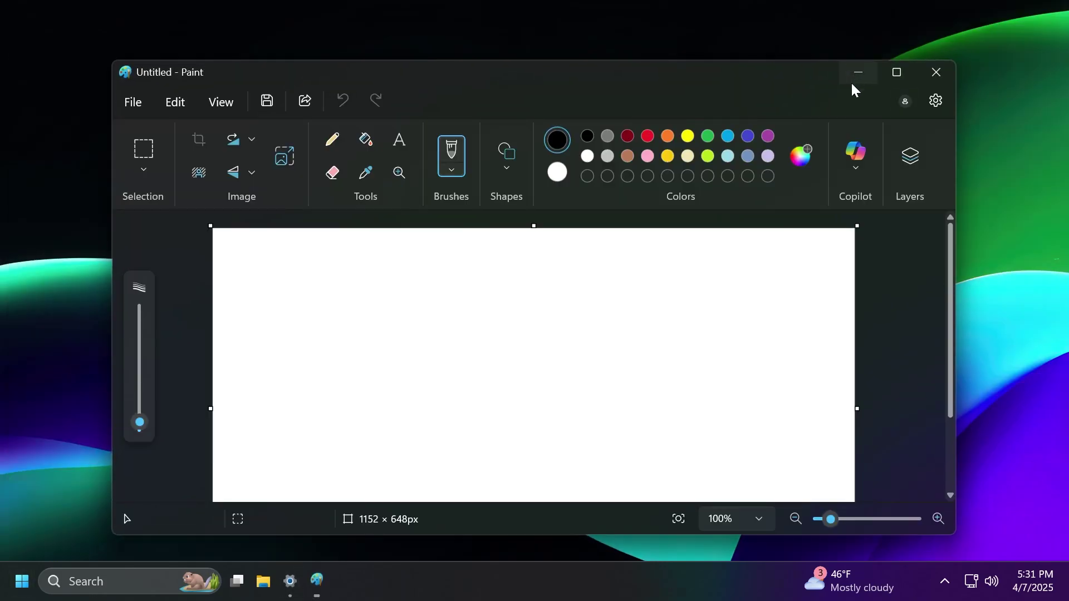
pyautogui.click(853, 73)
# Step: Launch Notepad from search, then open File Explorer from the taskbar and minimize it
pyautogui.press('super')
pyautogui.write('note')
pyautogui.press('Return')
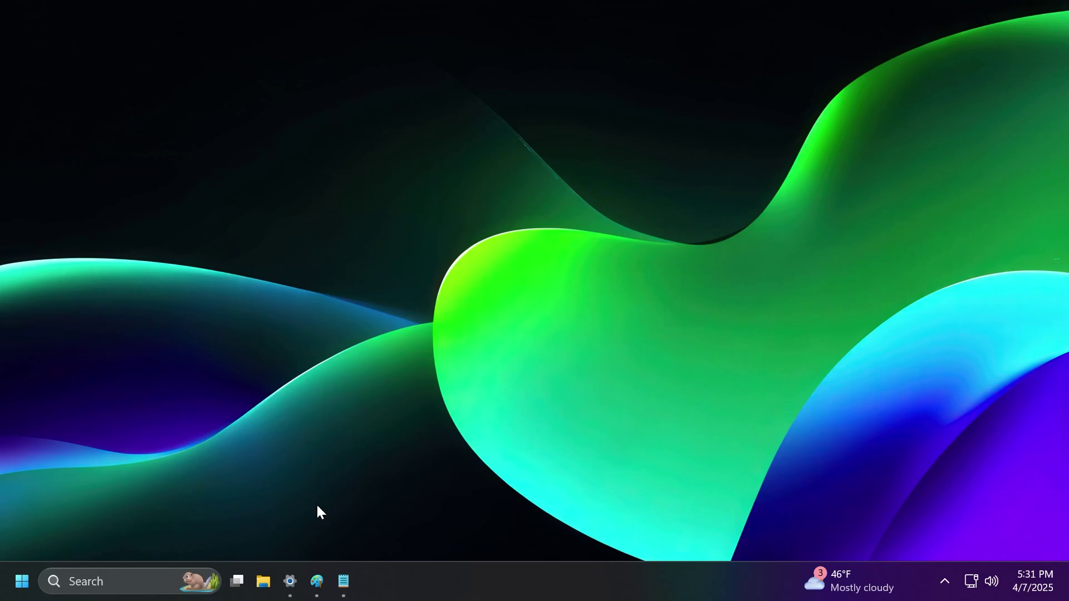
pyautogui.click(264, 581)
pyautogui.click(784, 90)
pyautogui.click(289, 593)
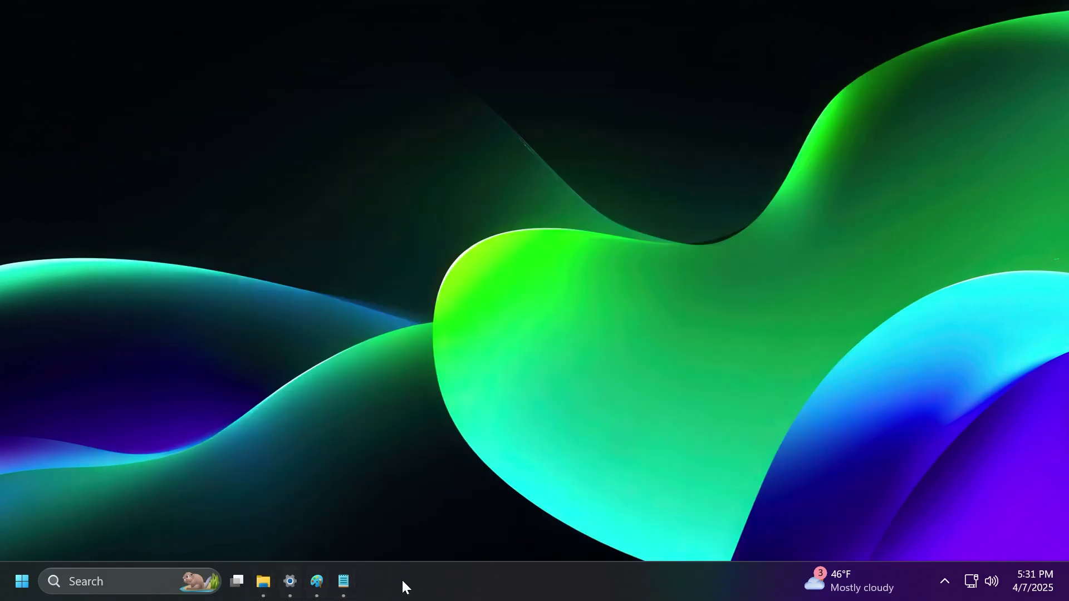